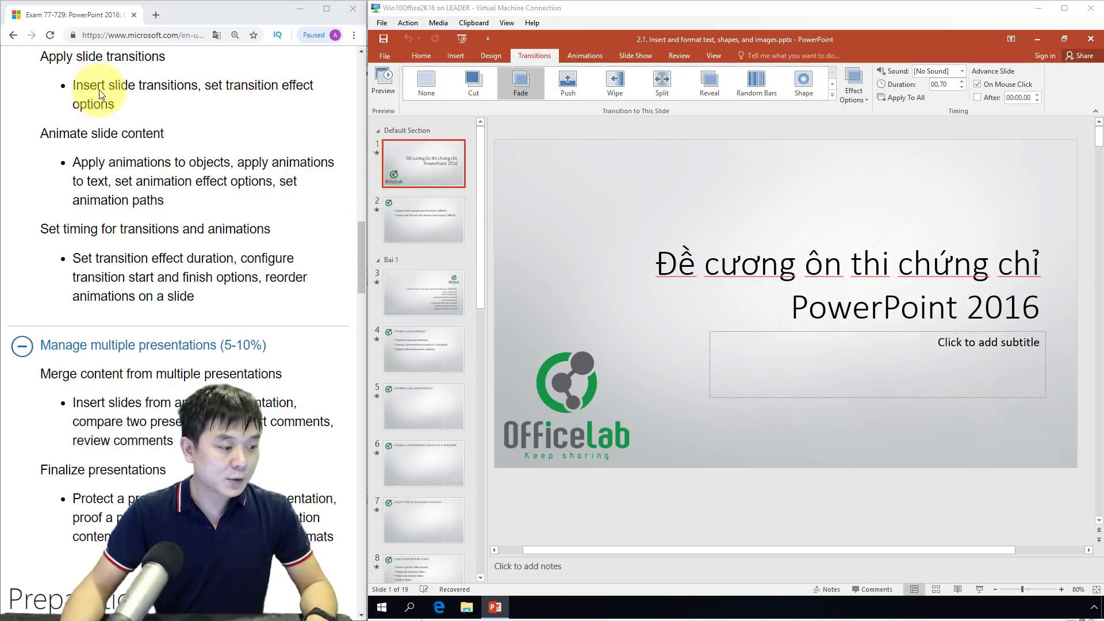
# Step: Highlight the 'Apply slide transitions' heading and the 'Insert slide transitions' skill on the exam page
pyautogui.doubleClick(77, 59)
pyautogui.tripleClick(77, 60)
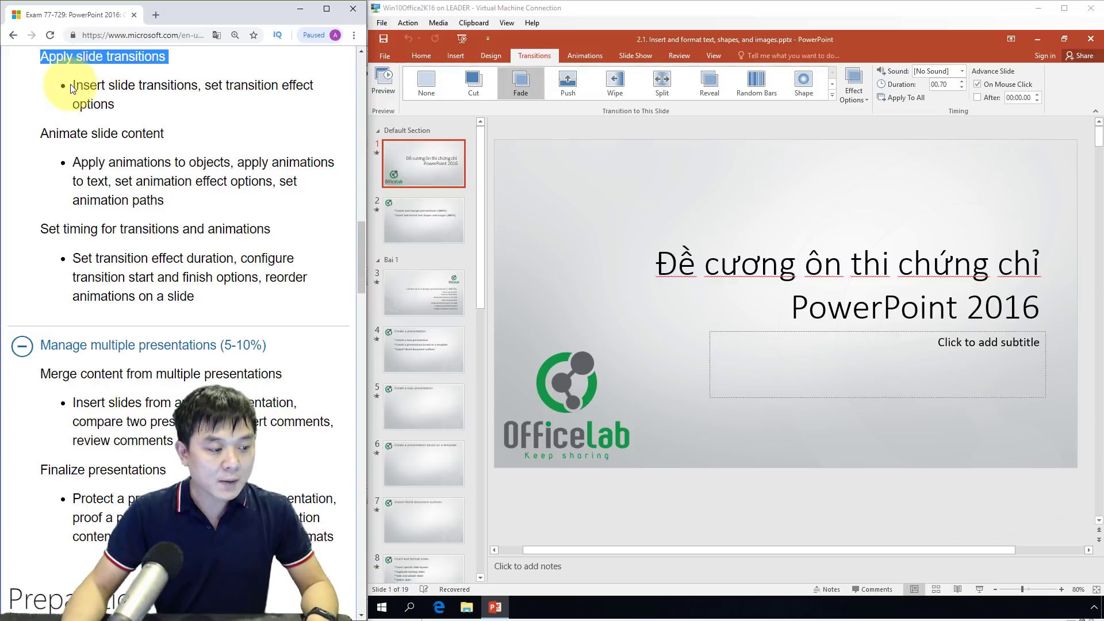
pyautogui.tripleClick(75, 86)
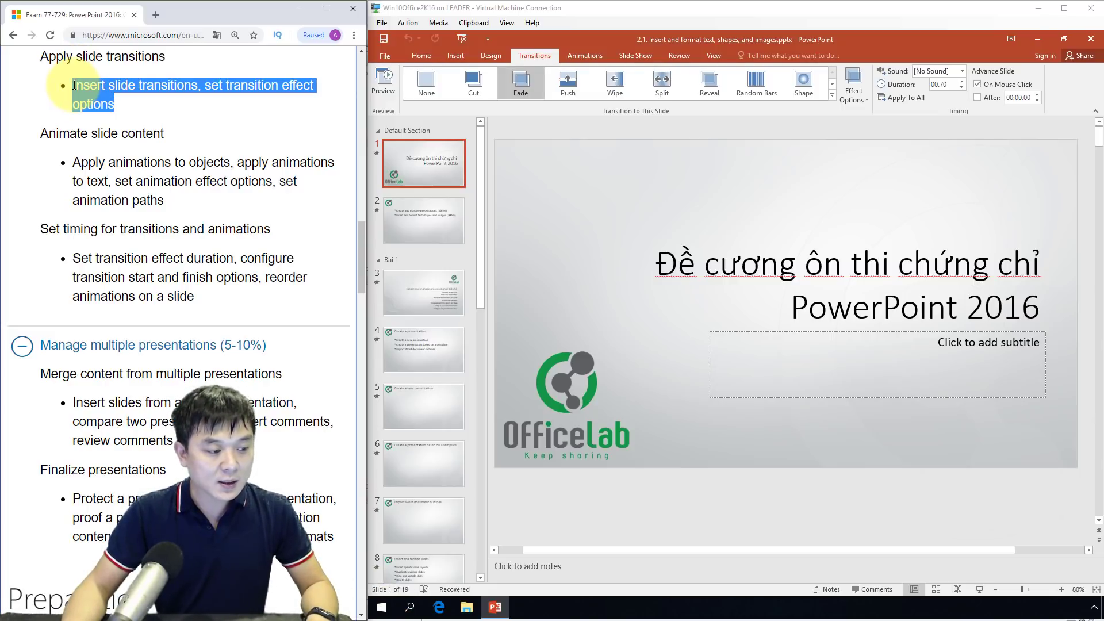
pyautogui.click(79, 86)
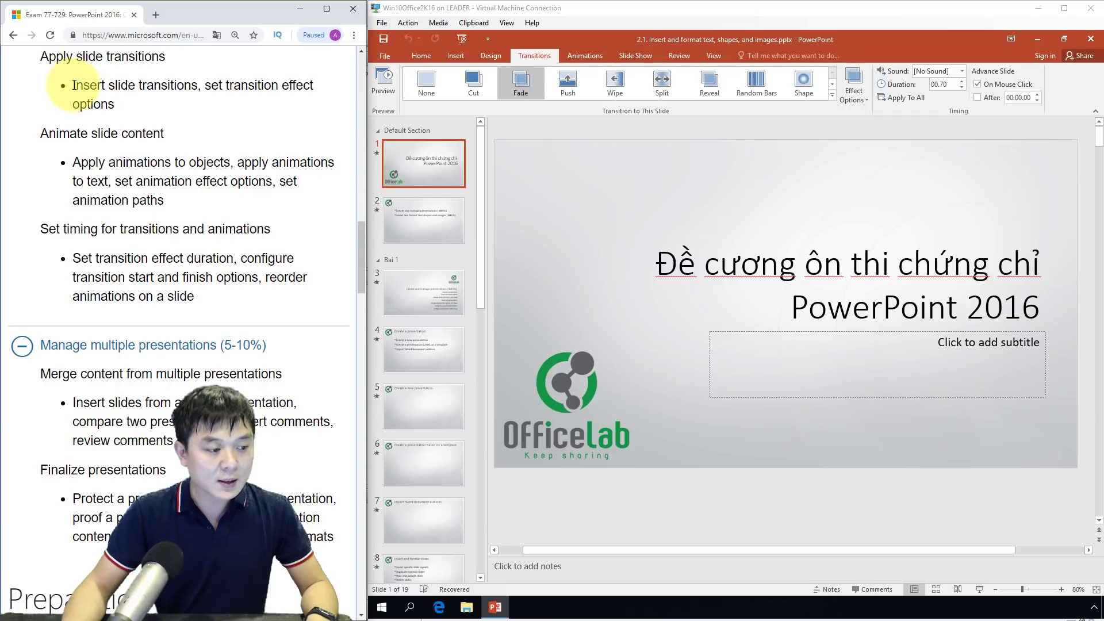
pyautogui.moveTo(73, 85); pyautogui.dragTo(198, 85)
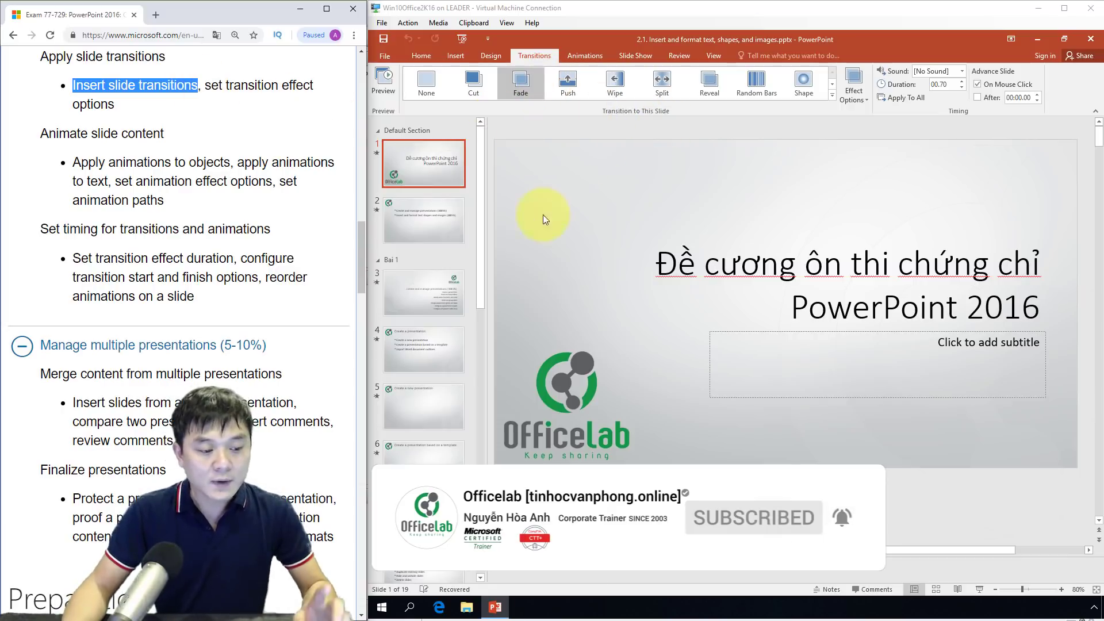
# Step: Select slides 2 through 4 plus slide 6 together in the thumbnail pane
pyautogui.click(455, 210)
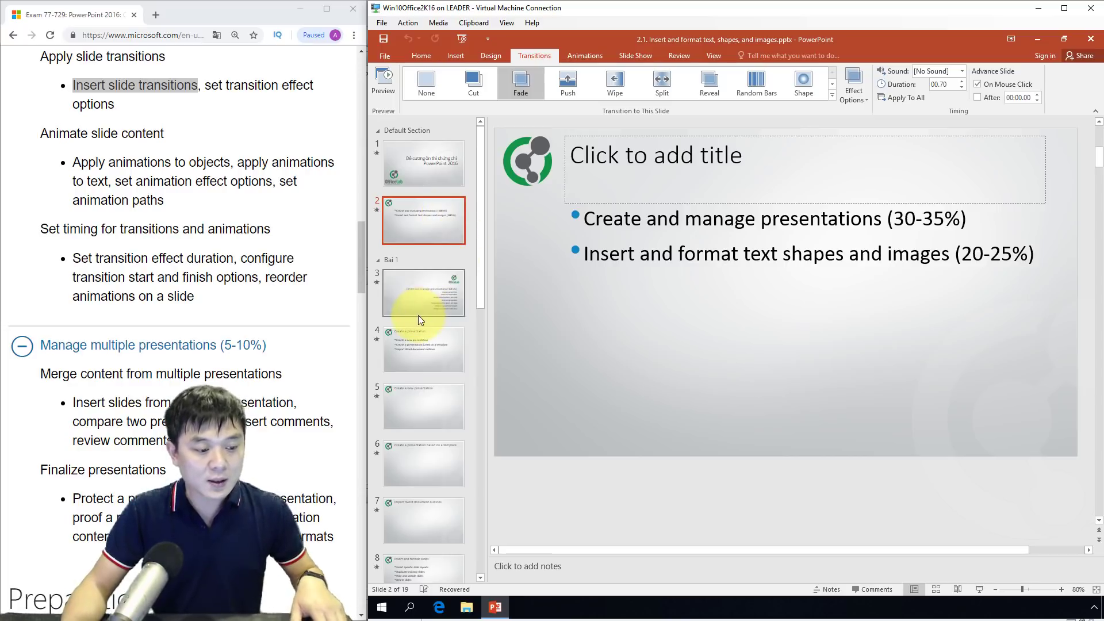
pyautogui.keyDown('ctrl'); pyautogui.click(425, 356); pyautogui.keyUp('ctrl')
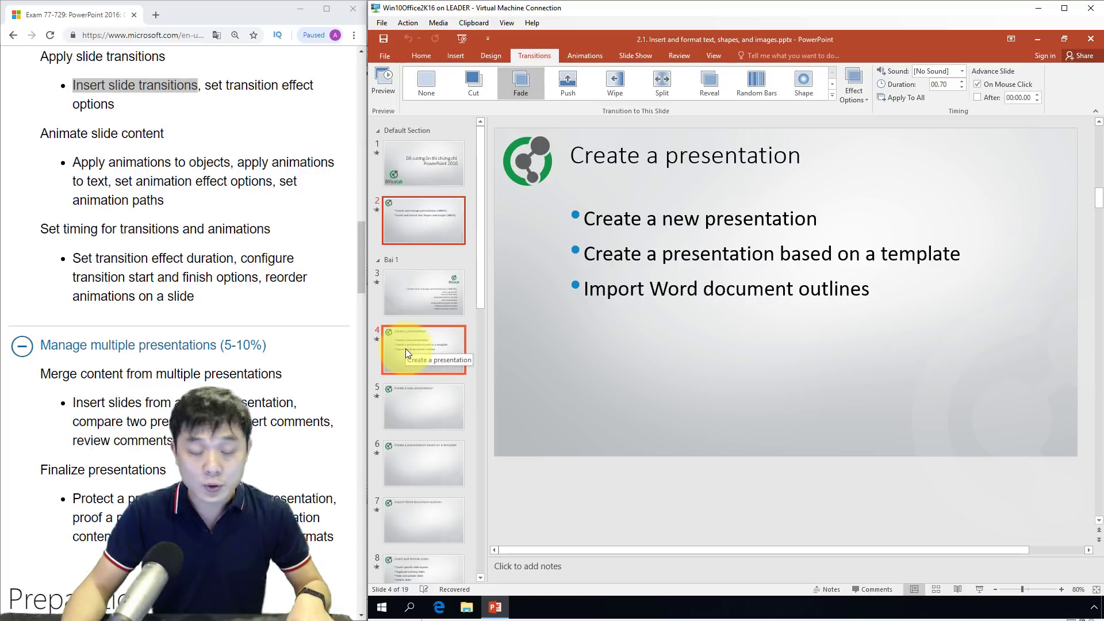
pyautogui.click(433, 233)
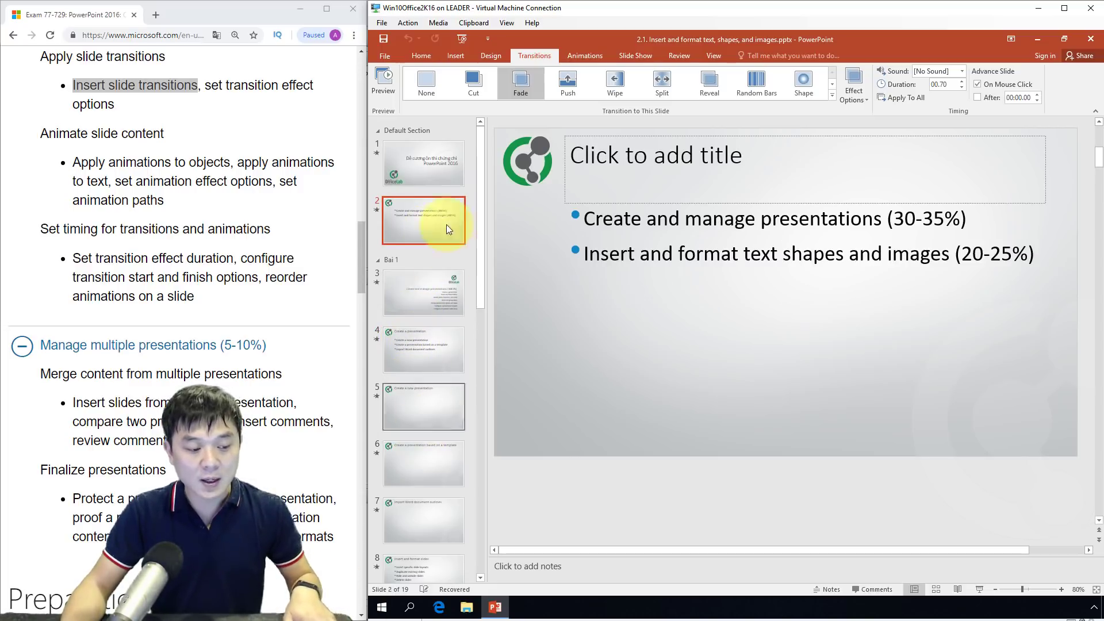
pyautogui.keyDown('shift'); pyautogui.click(430, 352); pyautogui.keyUp('shift')
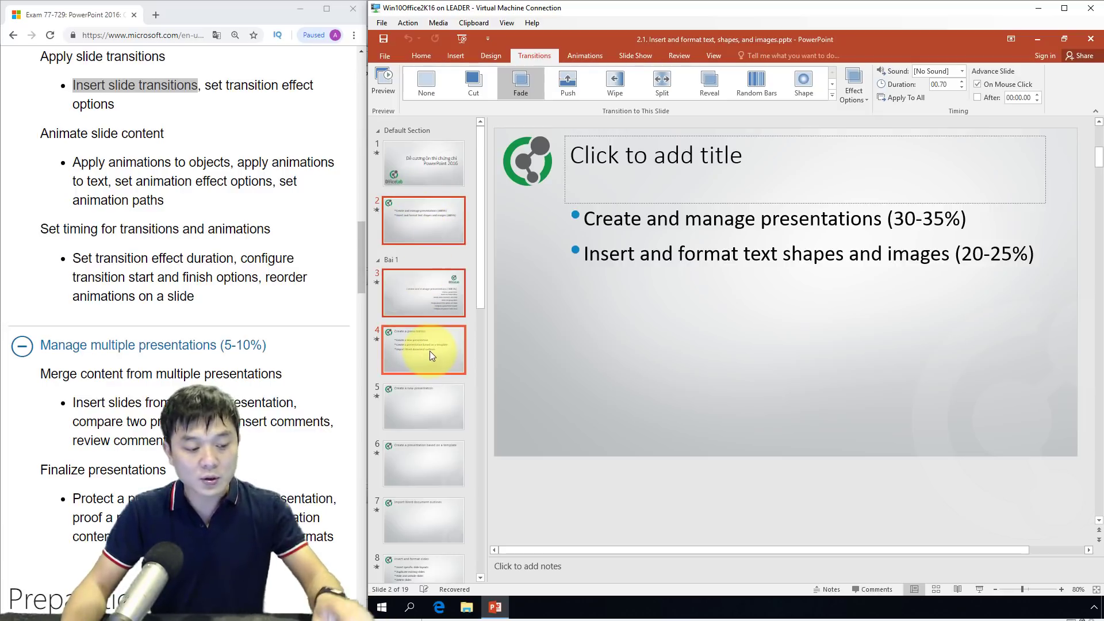
pyautogui.keyDown('ctrl'); pyautogui.click(416, 464); pyautogui.keyUp('ctrl')
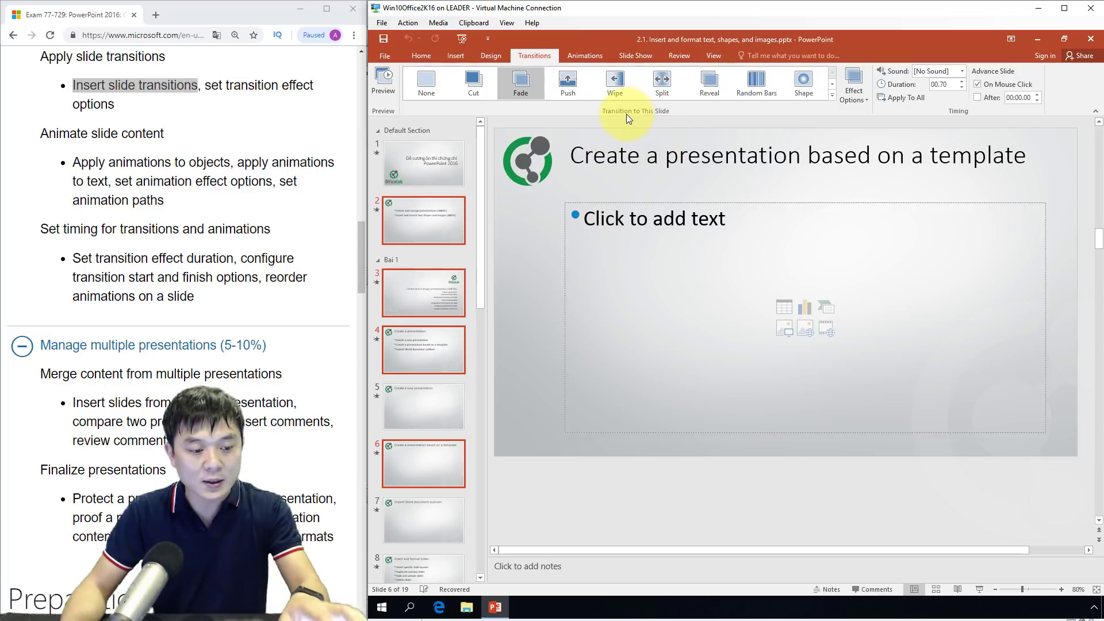
# Step: Apply the Switch transition, lasting 01.25, to slides 2, 3, 4 and 6 in place of Fade
pyautogui.click(832, 98)
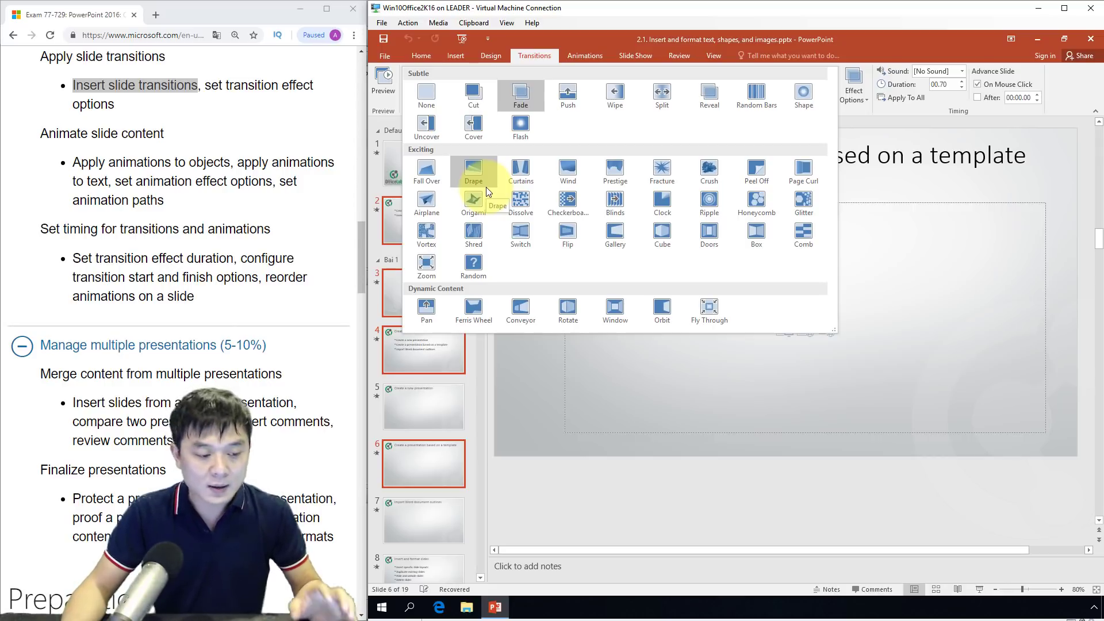
pyautogui.click(519, 233)
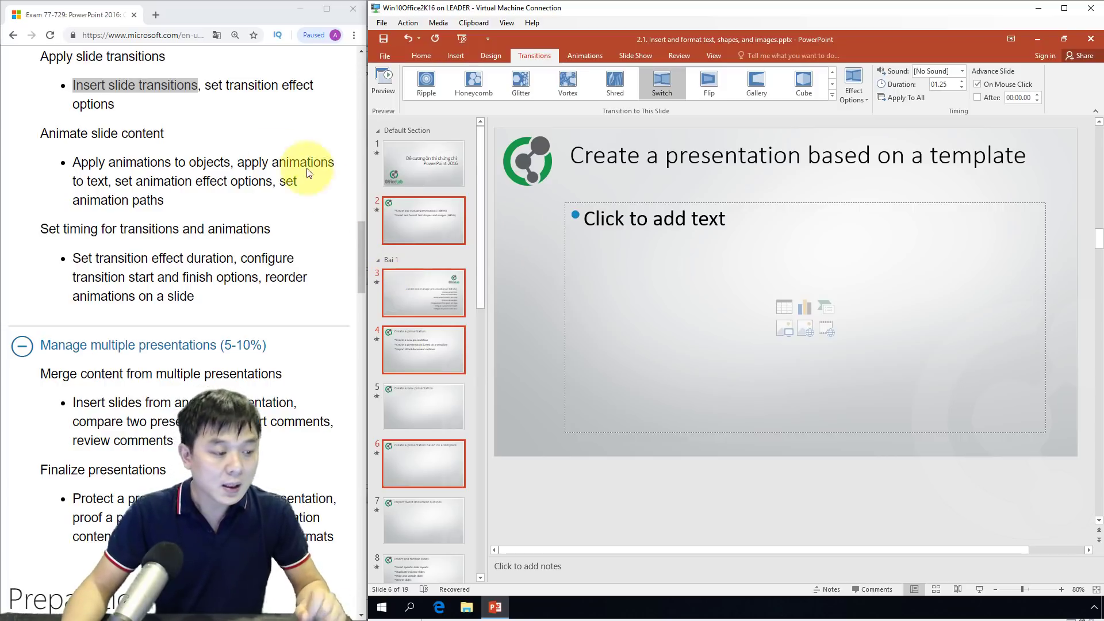
pyautogui.click(204, 87)
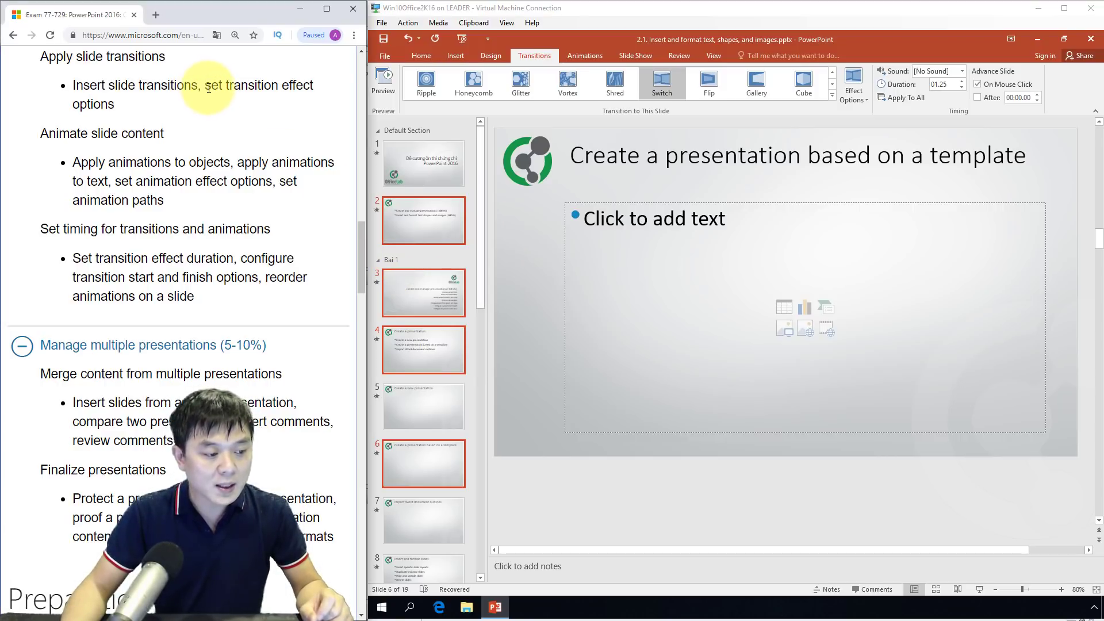
# Step: Highlight 'set transition effect options' on the exam page and show Switch's Right/Left choices
pyautogui.moveTo(205, 87); pyautogui.dragTo(222, 107)
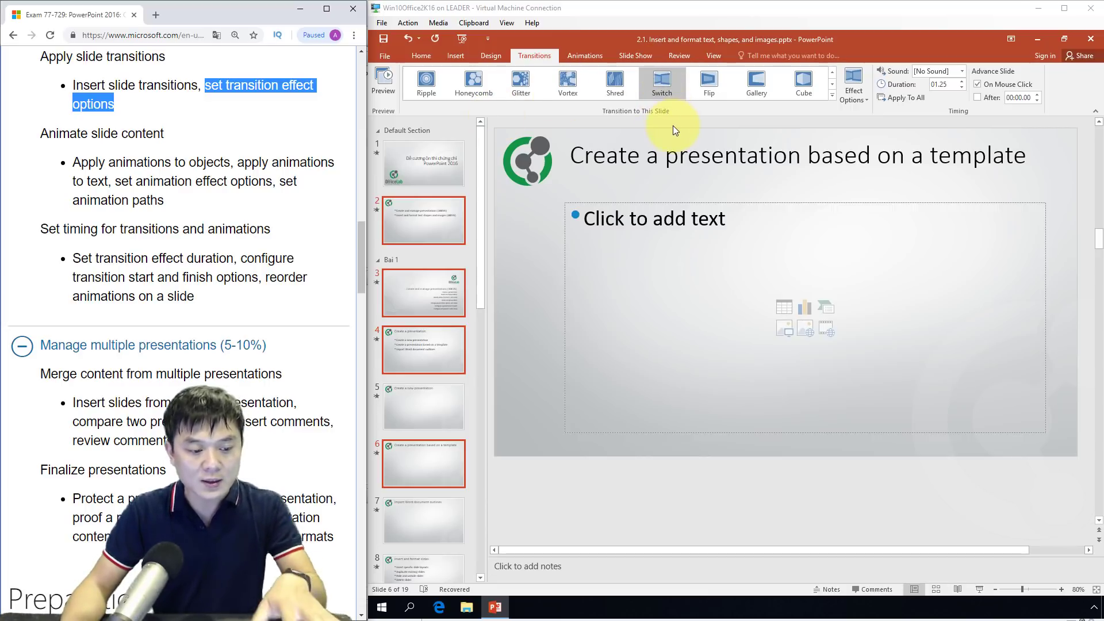
pyautogui.click(853, 99)
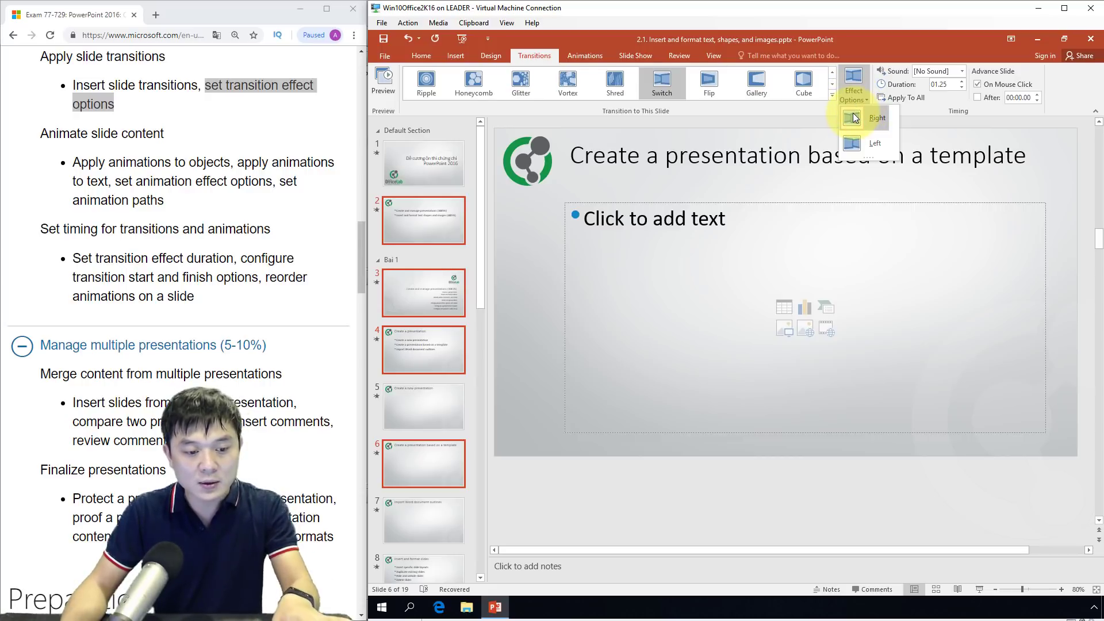
# Step: Set Switch to come from the Left, then replace it with the Cube transition (01.20)
pyautogui.click(859, 147)
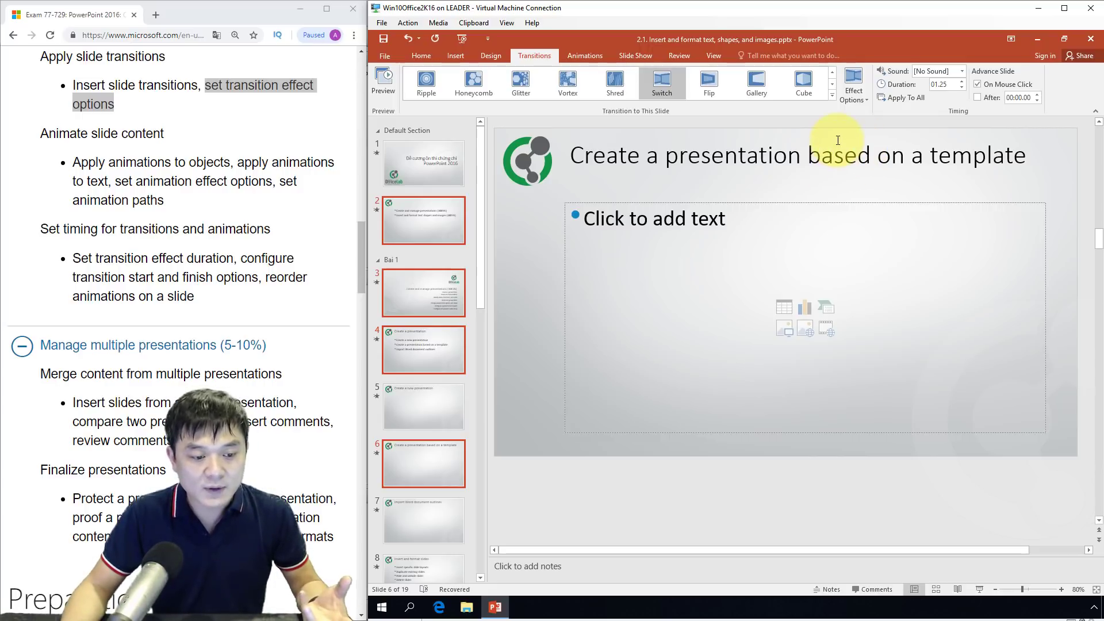
pyautogui.click(805, 82)
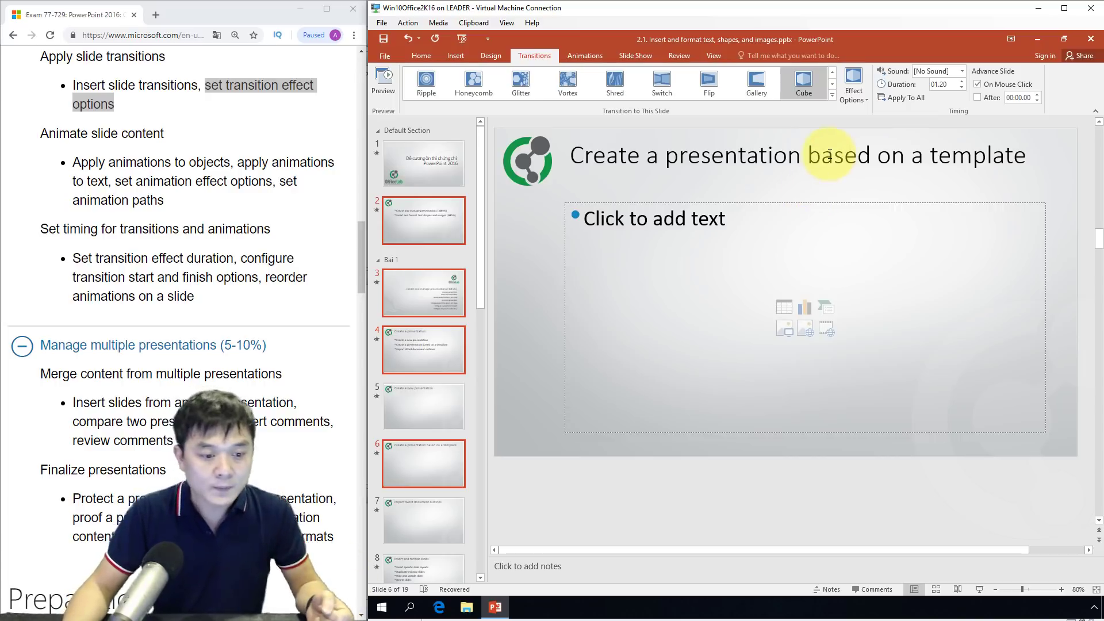
# Step: Set the Cube transition's direction to From Left, previewing it on slide 6
pyautogui.click(853, 101)
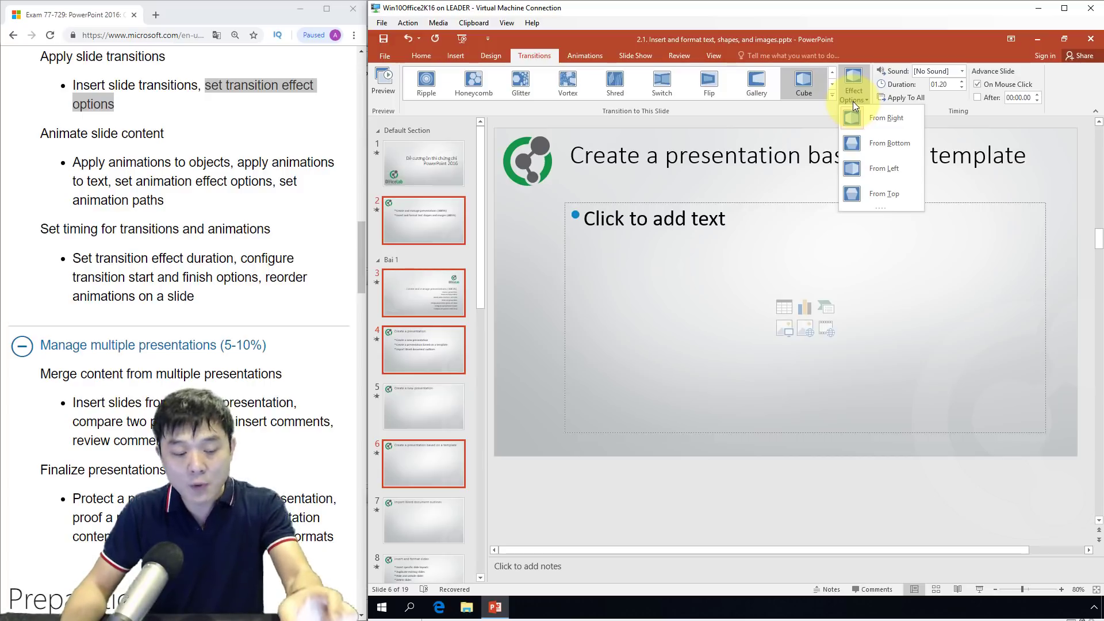
pyautogui.click(849, 194)
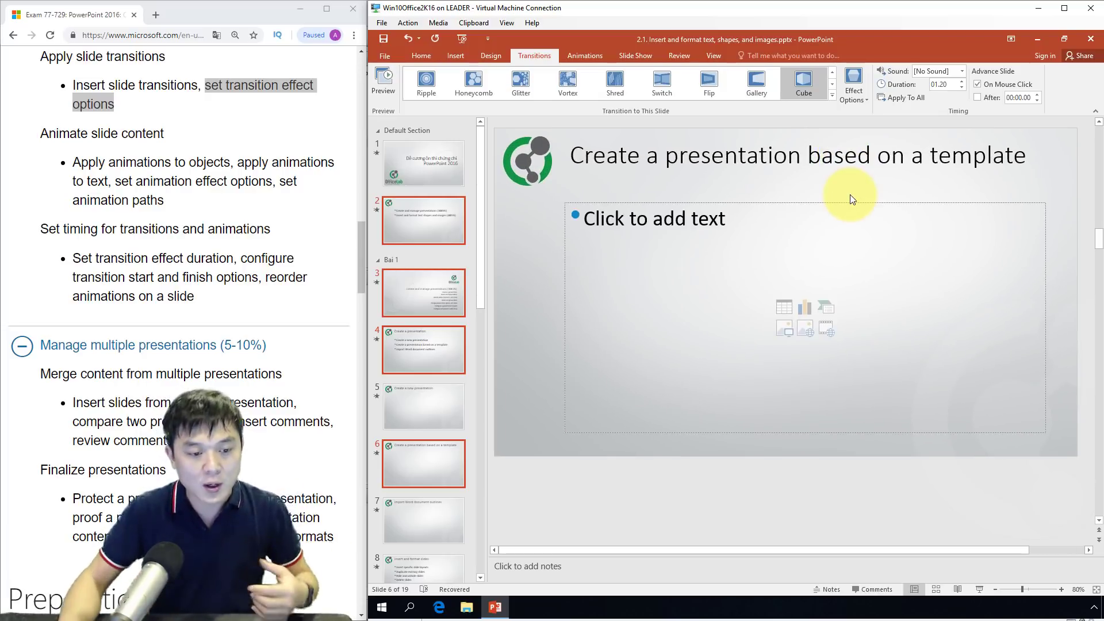
pyautogui.click(845, 95)
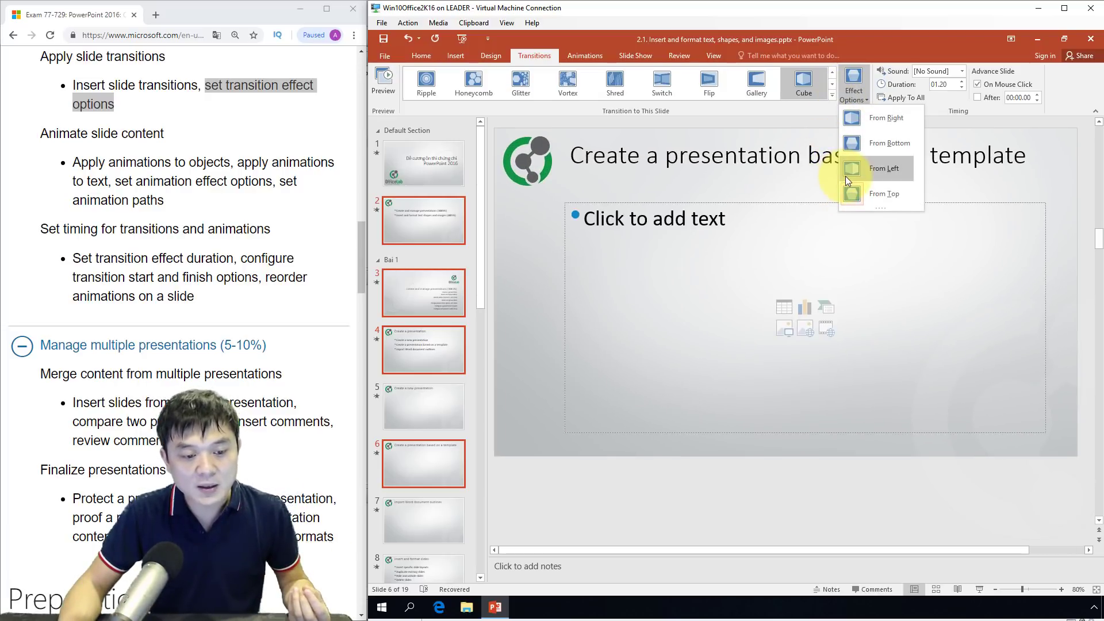
pyautogui.click(856, 147)
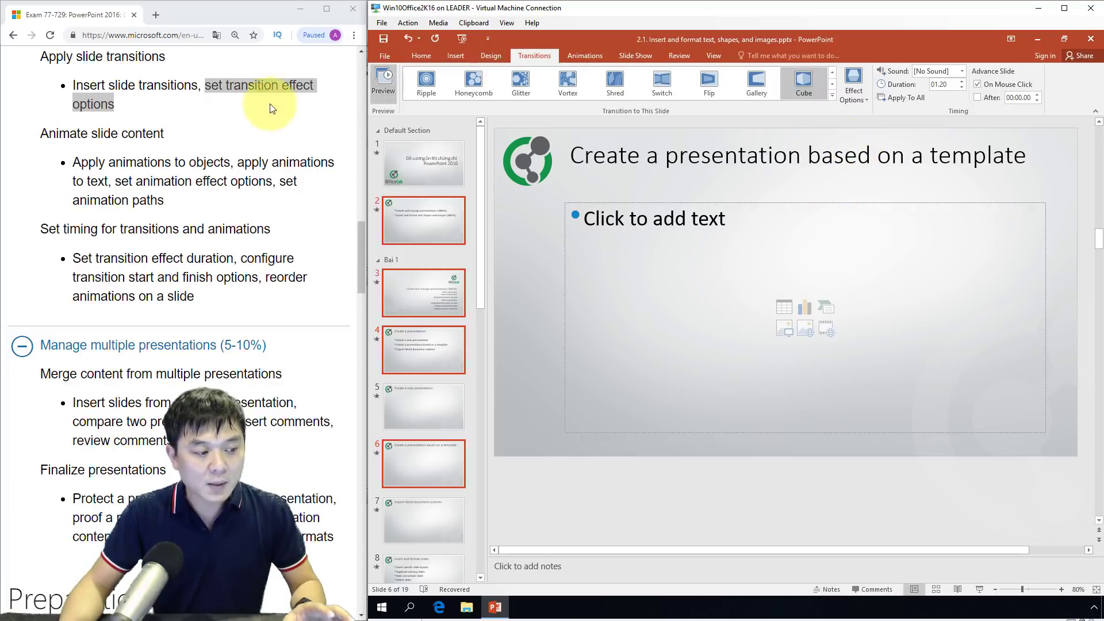
# Step: Select slide 19, the instructor information slide, and play the slide show from it with Shift+F5
pyautogui.click(51, 56)
pyautogui.moveTo(52, 56); pyautogui.dragTo(185, 46)
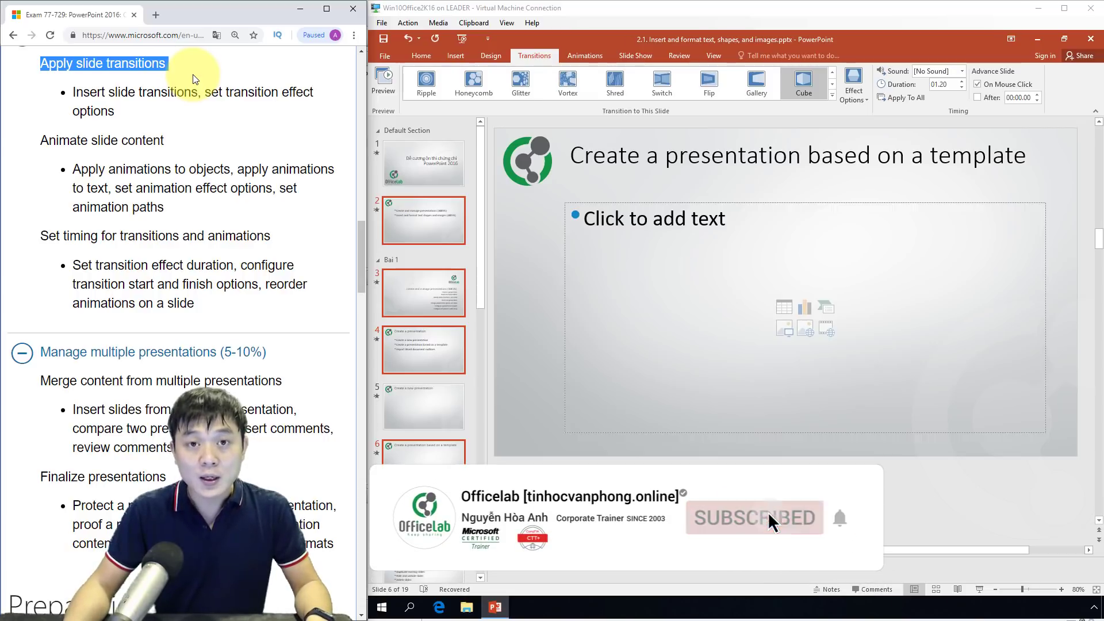
pyautogui.click(432, 347)
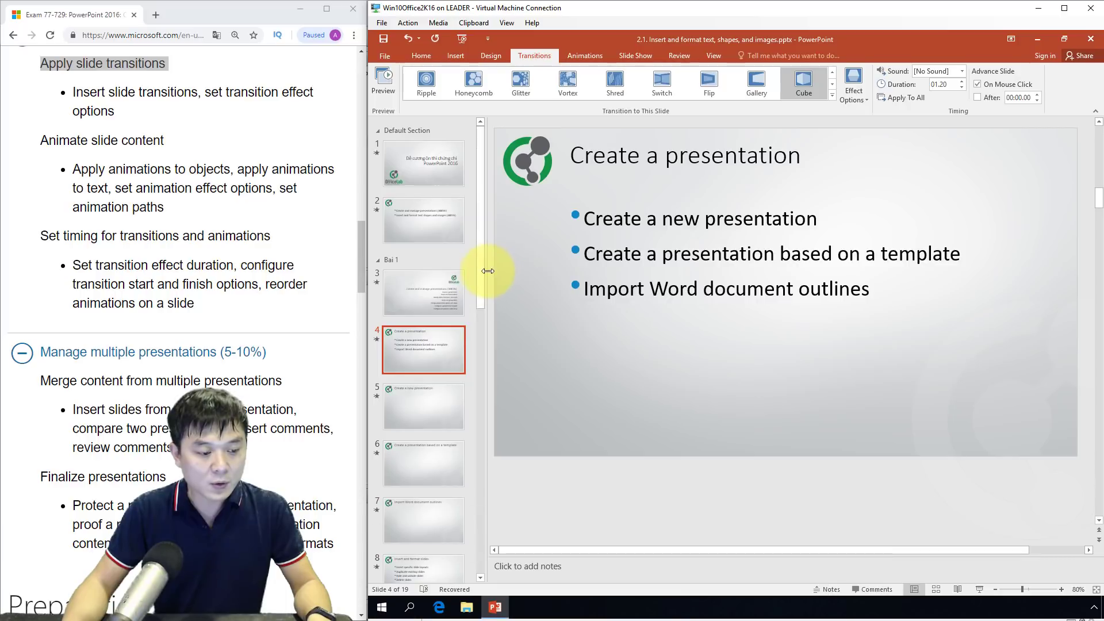
pyautogui.moveTo(484, 271); pyautogui.dragTo(483, 536)
pyautogui.click(427, 553)
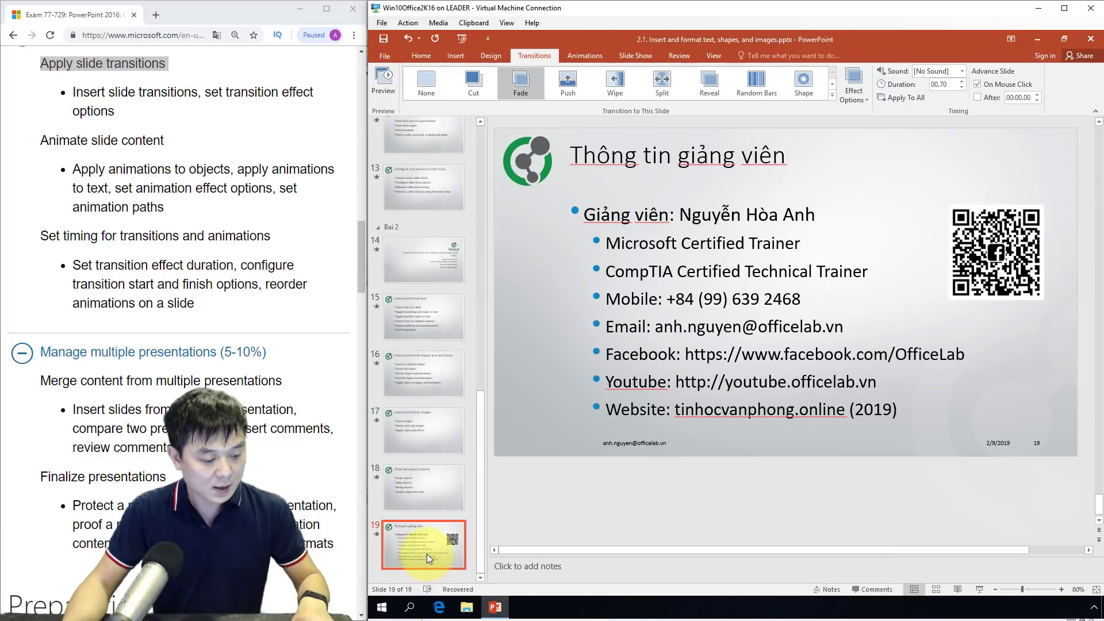
pyautogui.hotkey('shift', 'F5')
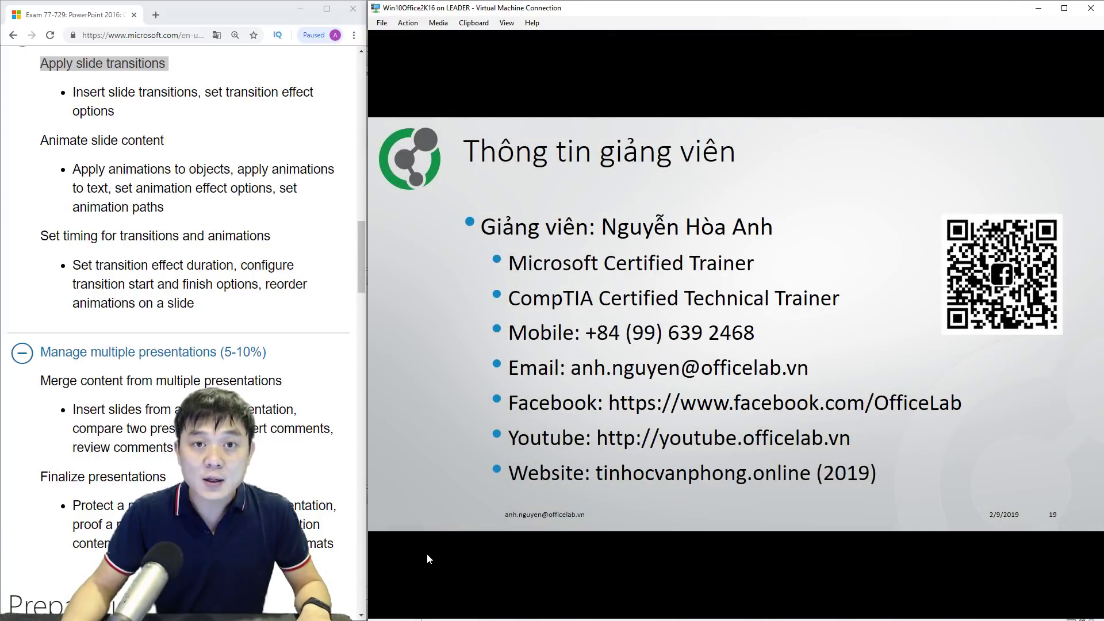